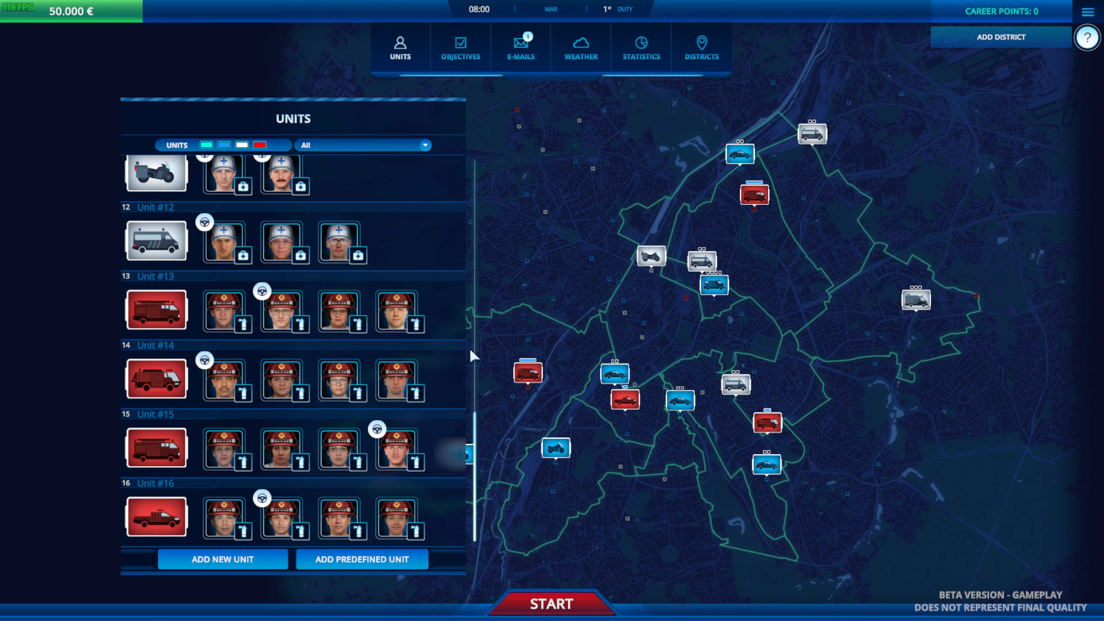
Scroll the 112 Operator Units roster back up to Unit #1
drag(474, 444, 496, 158)
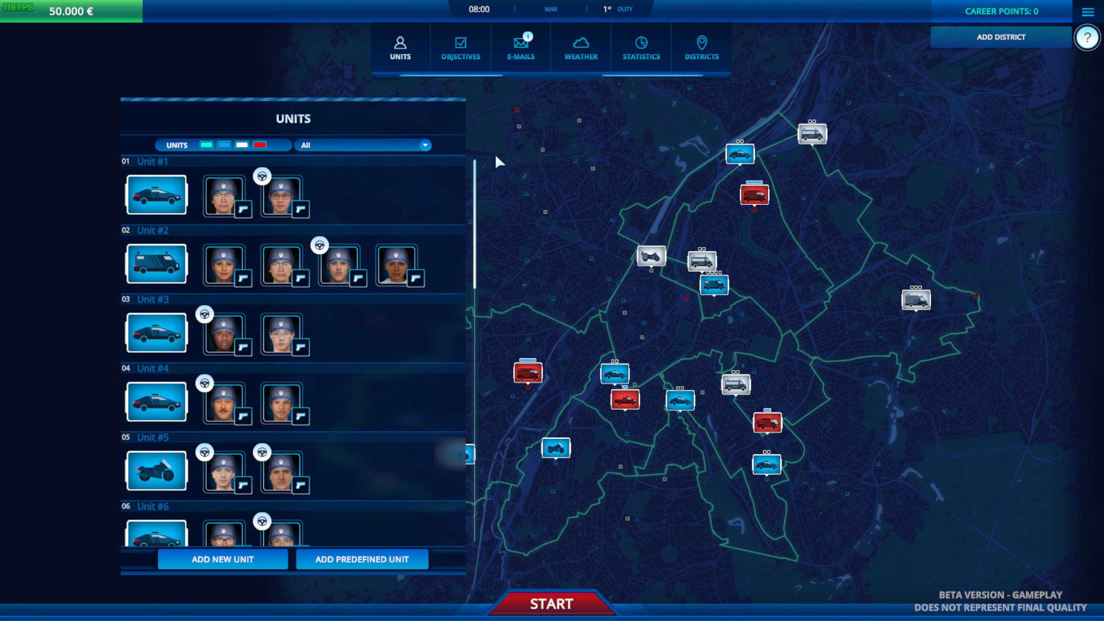
Launch Cheat Engine from a Start search for 'cheat' and move its window left
key(alt+Tab)
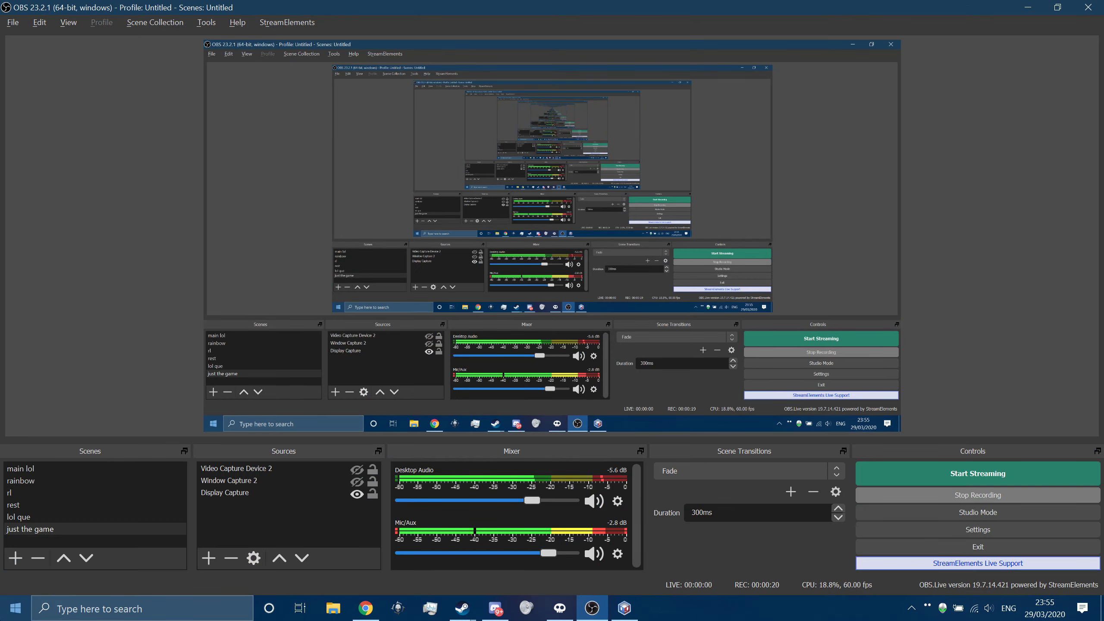
click(25, 616)
text(cheat)
key(Return)
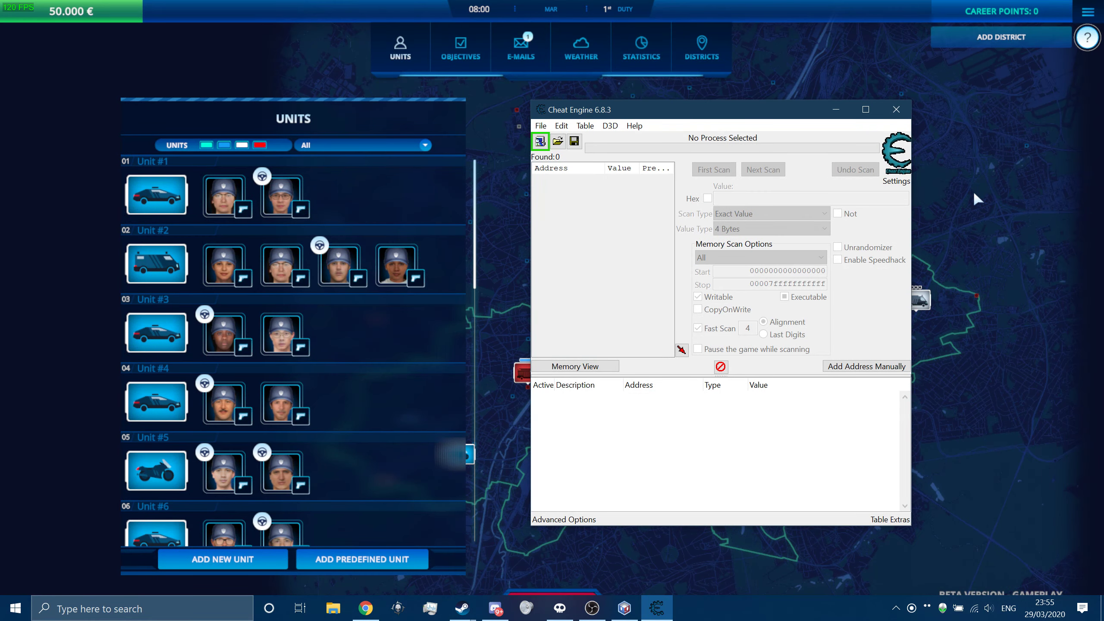
drag(803, 120, 666, 111)
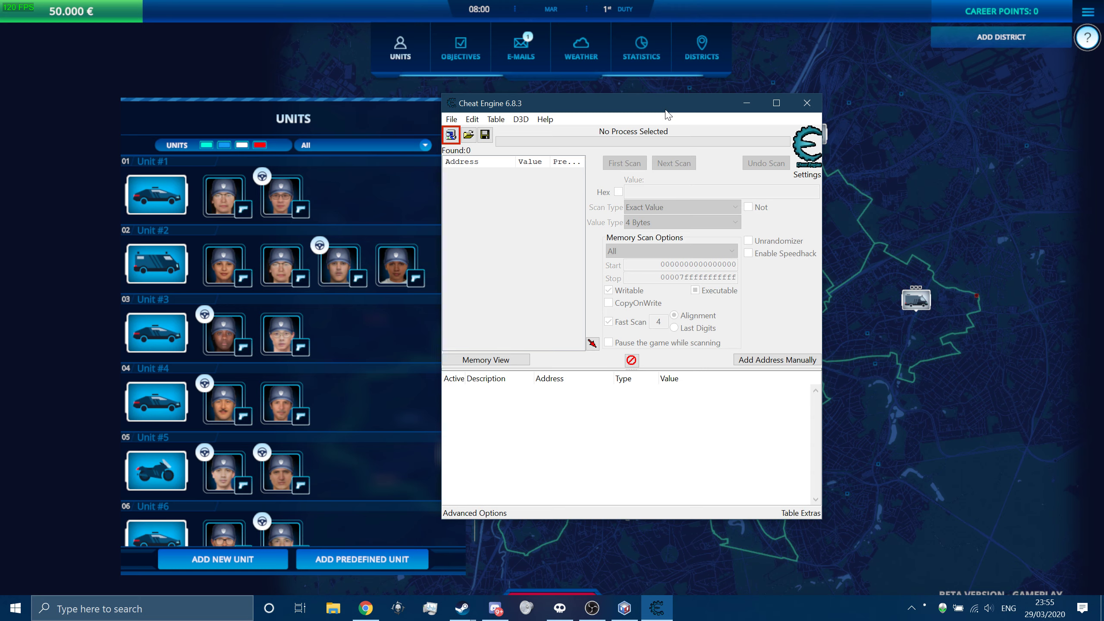
Open the Process List, select the 112 Operator process, then reopen the list and scroll it
click(457, 140)
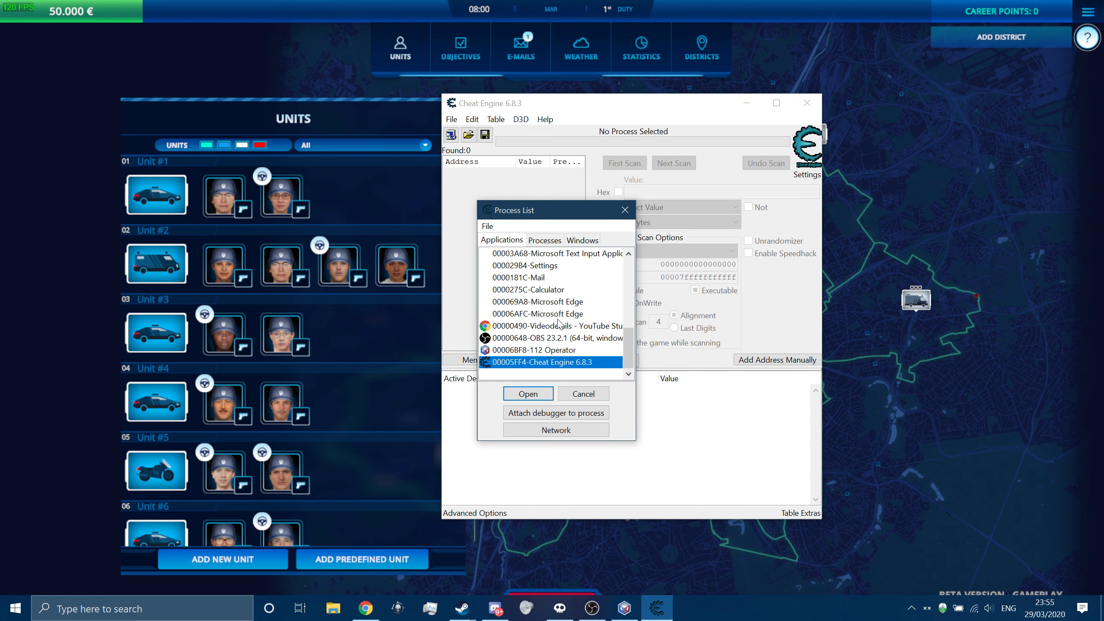
click(553, 351)
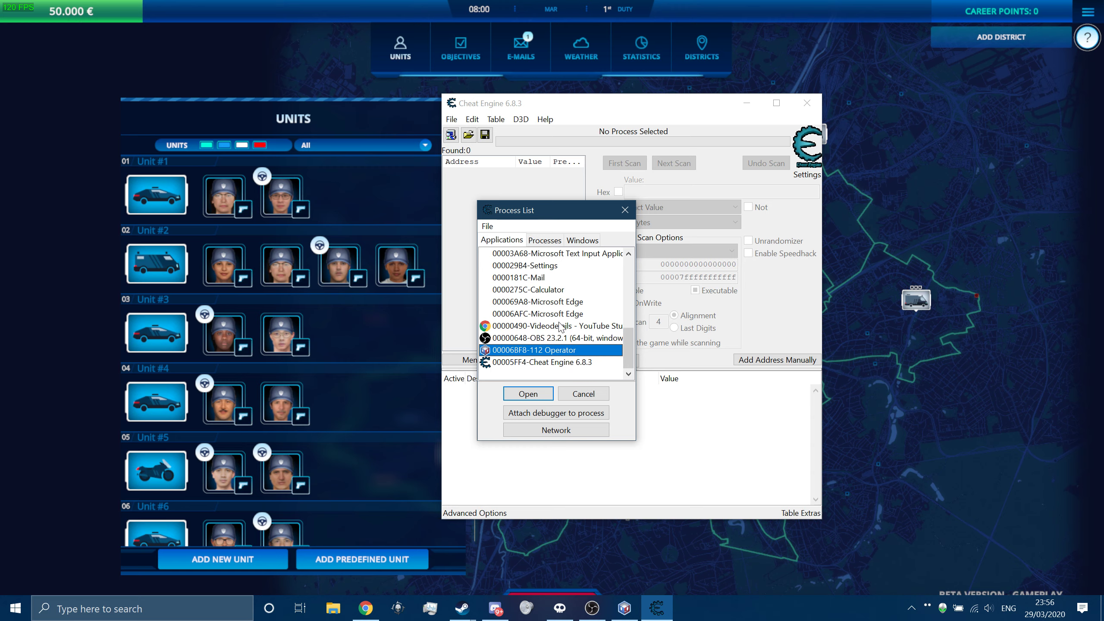
click(625, 209)
click(452, 136)
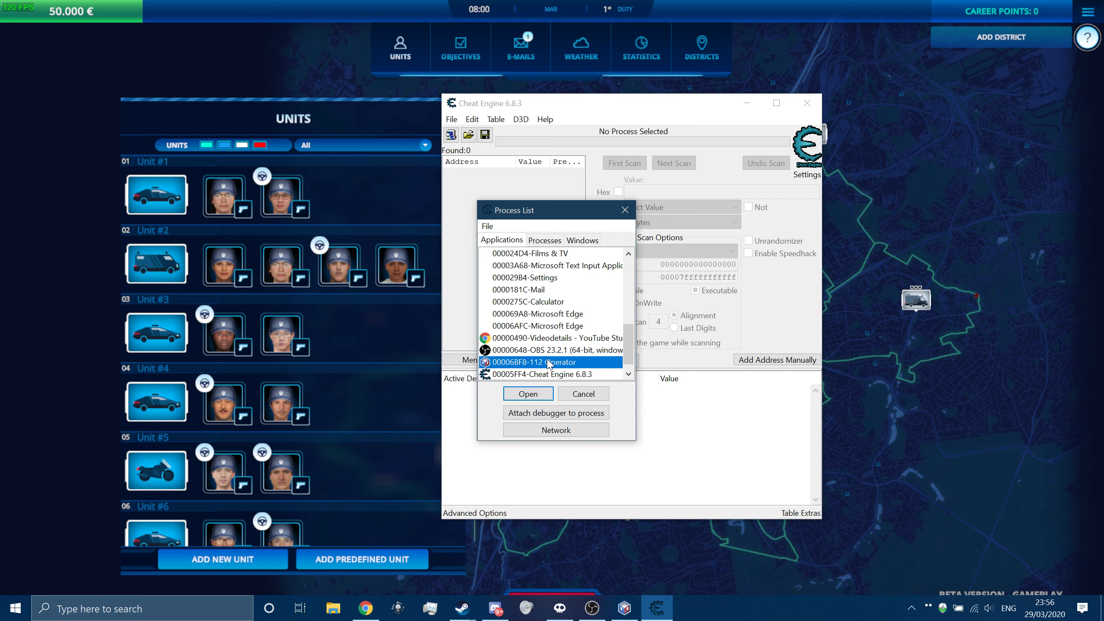
scroll(523, 370, down, 2)
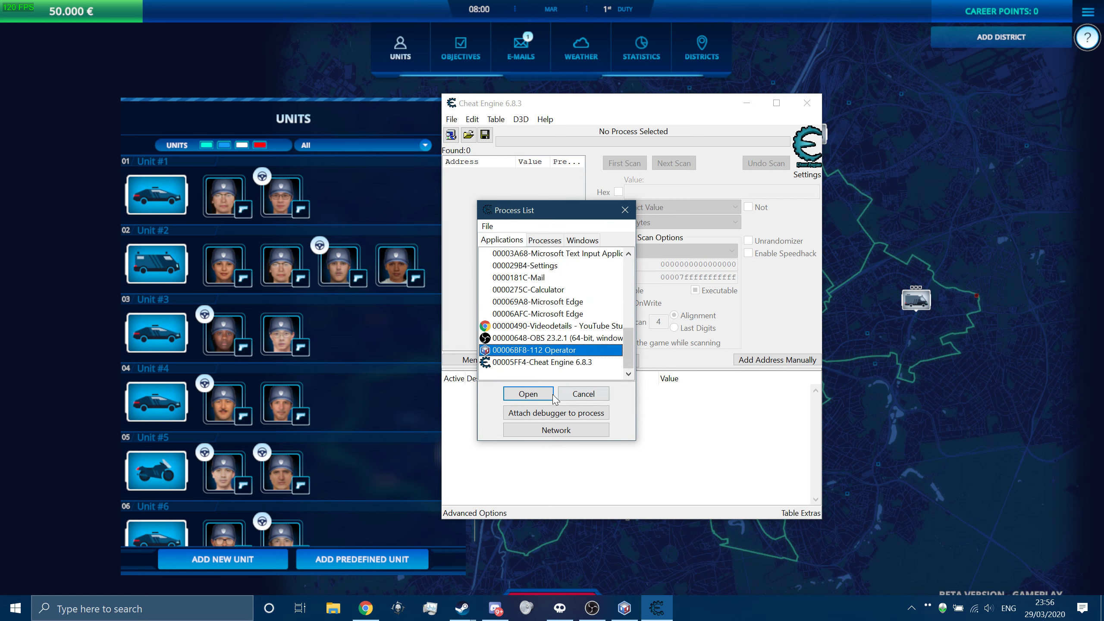
Attach to 112 Operator, first-scan for 50000 finding 70 addresses, then return to the game
click(529, 393)
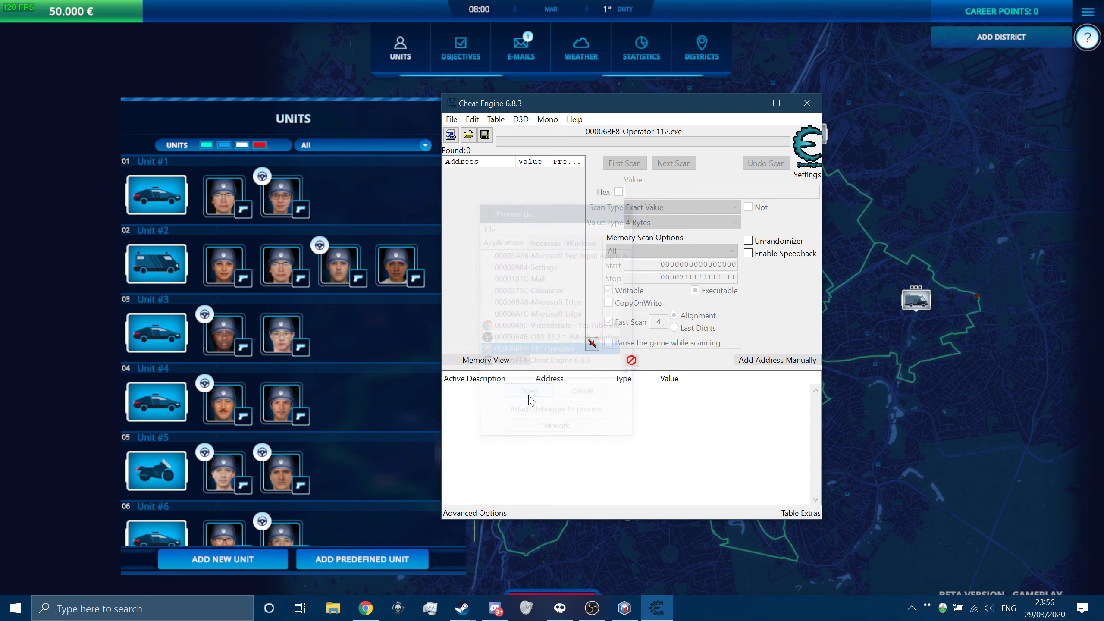
click(722, 192)
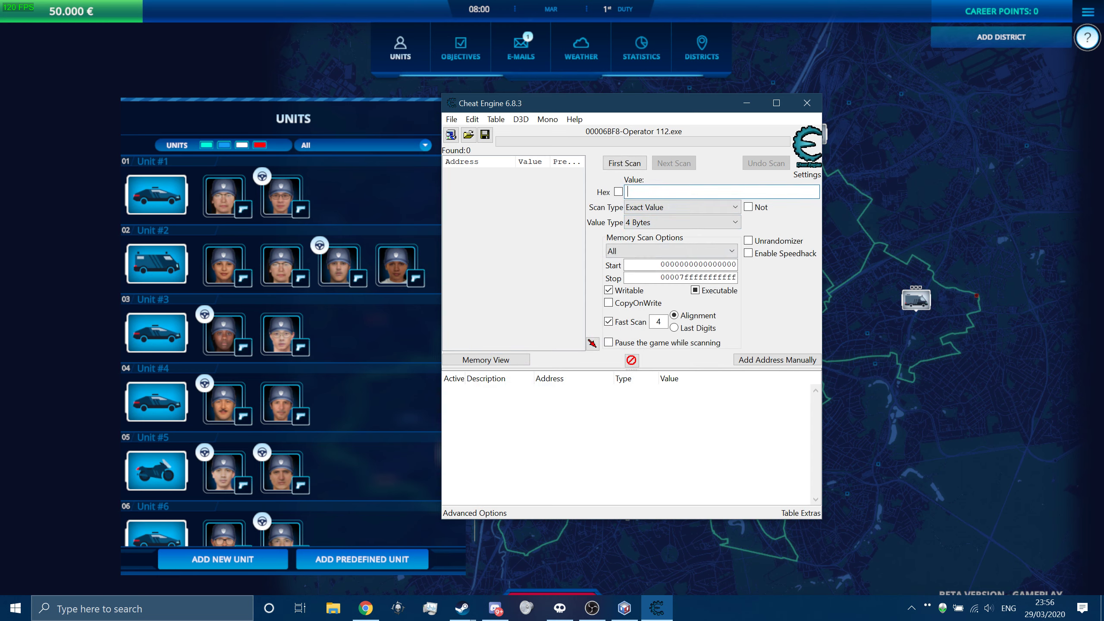
text(50000)
click(631, 168)
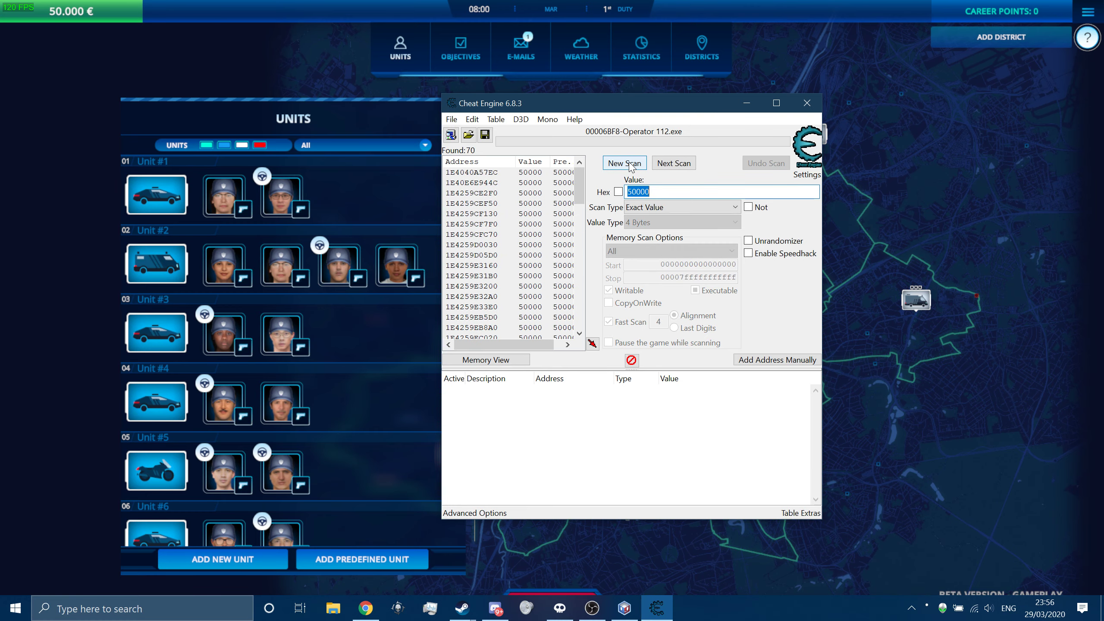
click(353, 74)
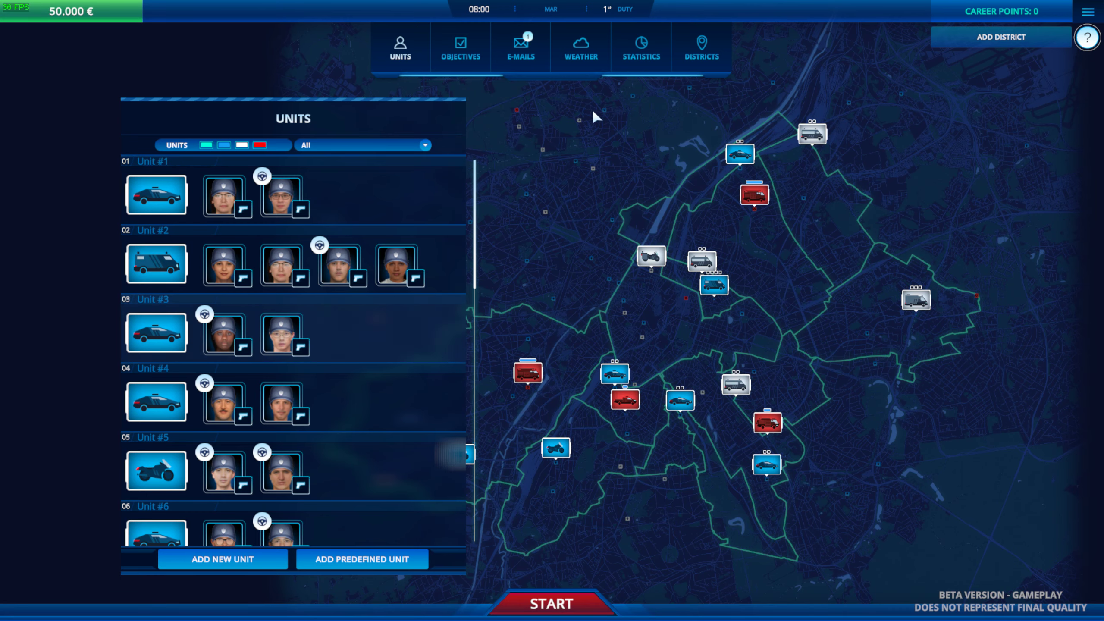
Buy Unarmed gear for Unit #2's first officer, dropping funds to 48.800 €
click(248, 276)
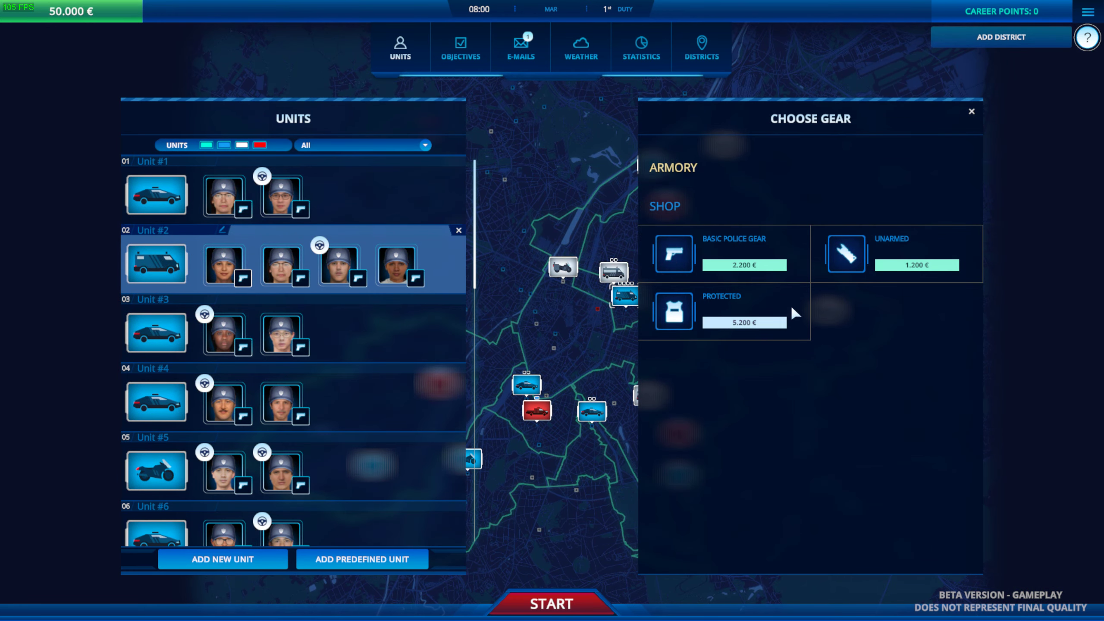
click(930, 266)
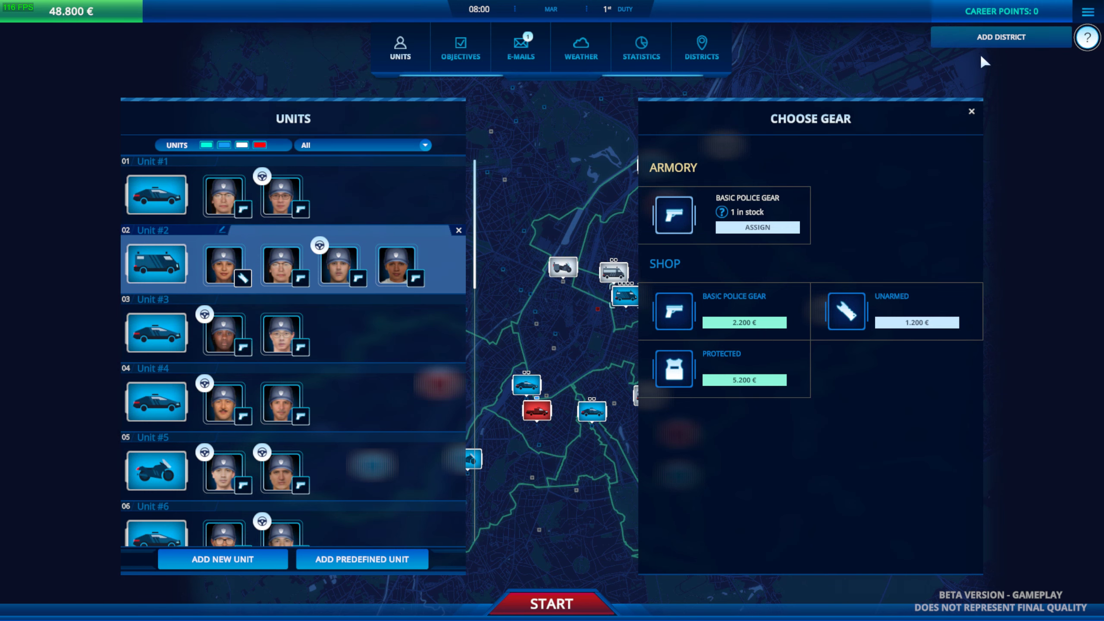
click(973, 114)
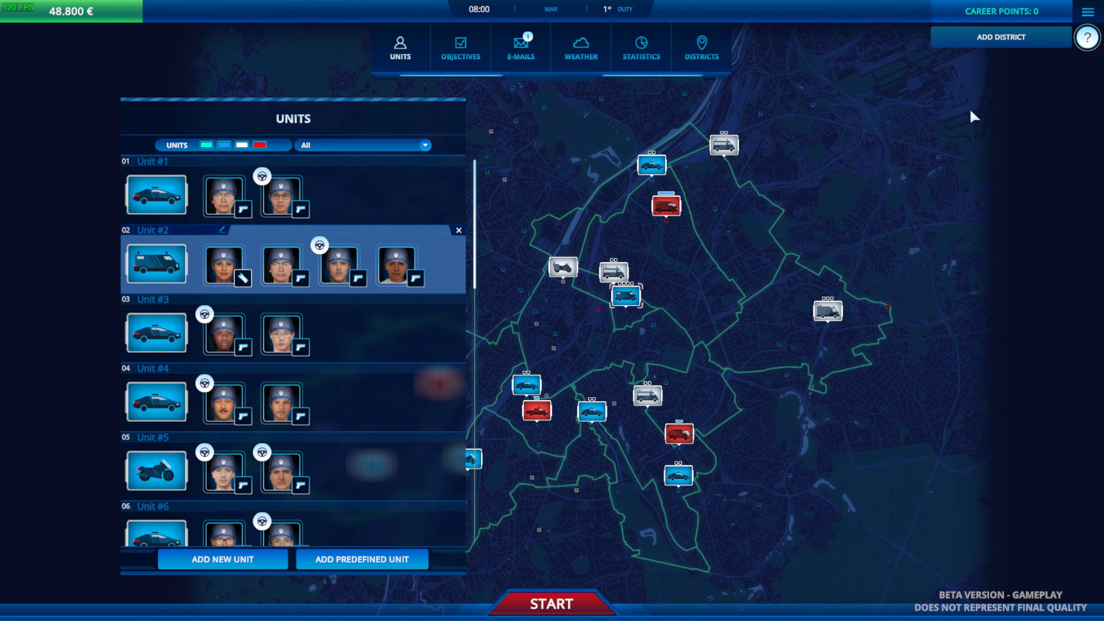
Run a Next Scan for 48800 and add the single found address to the cheat table
key(alt+Tab)
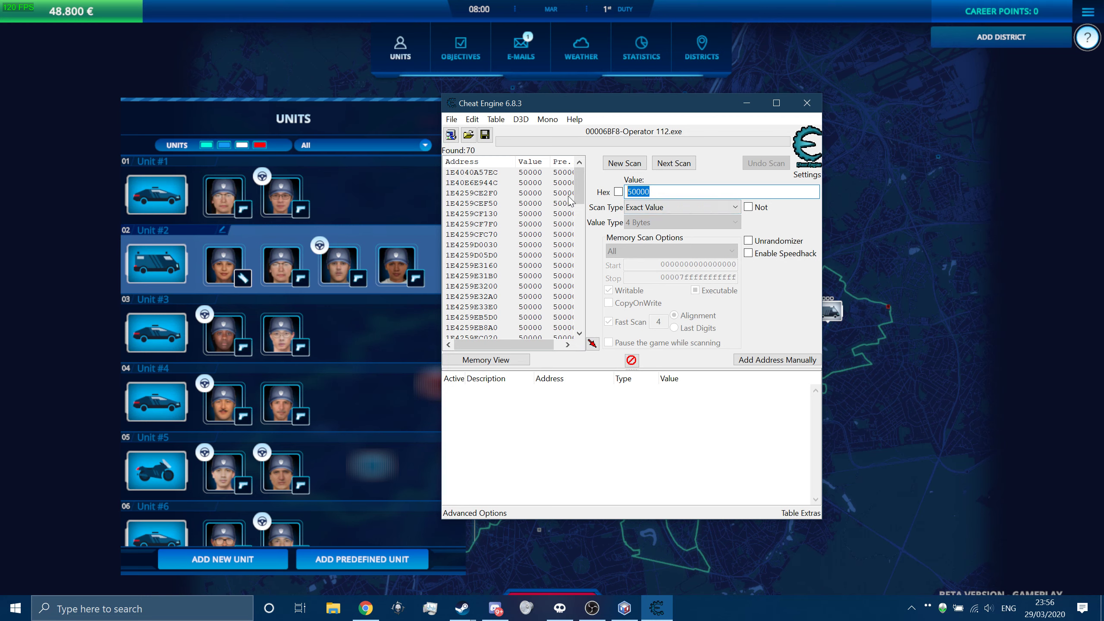
text(488000)
key(BackSpace)
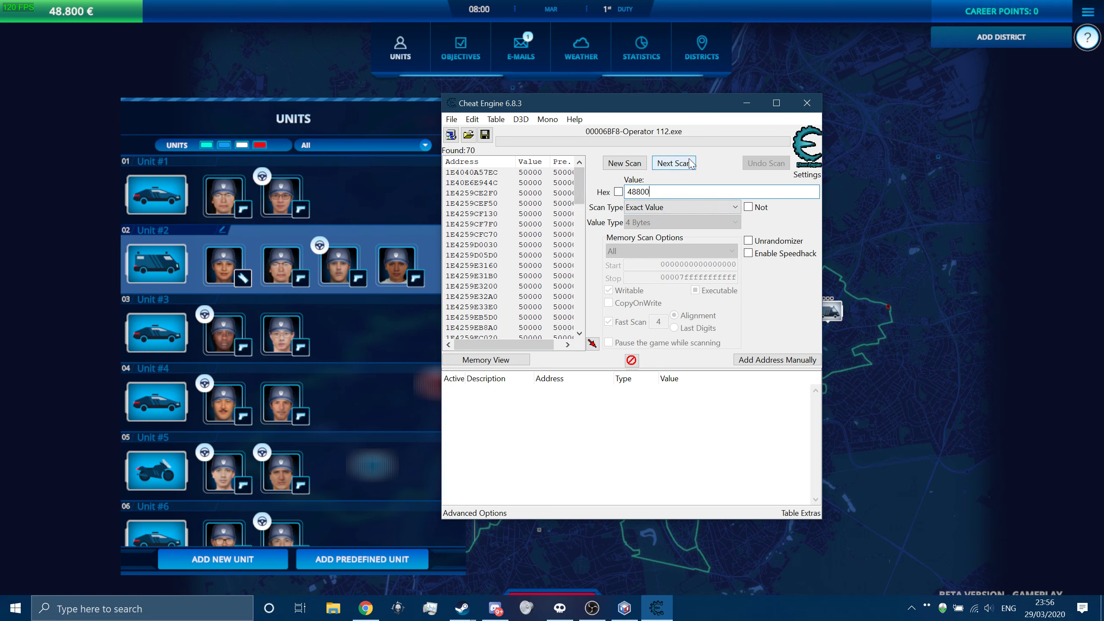
click(686, 164)
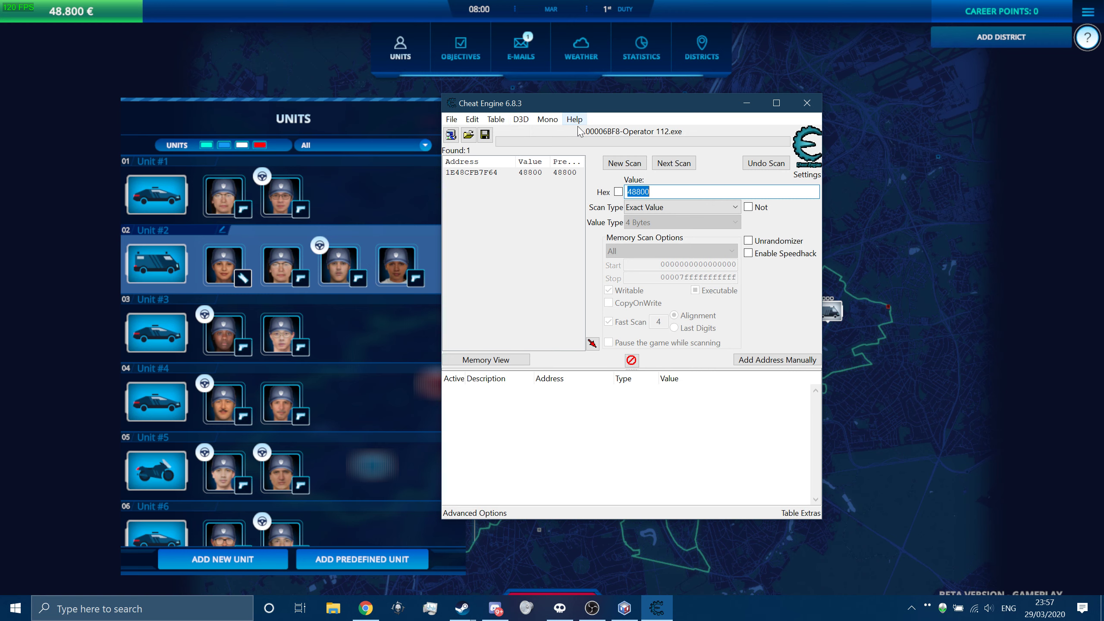
double_click(564, 172)
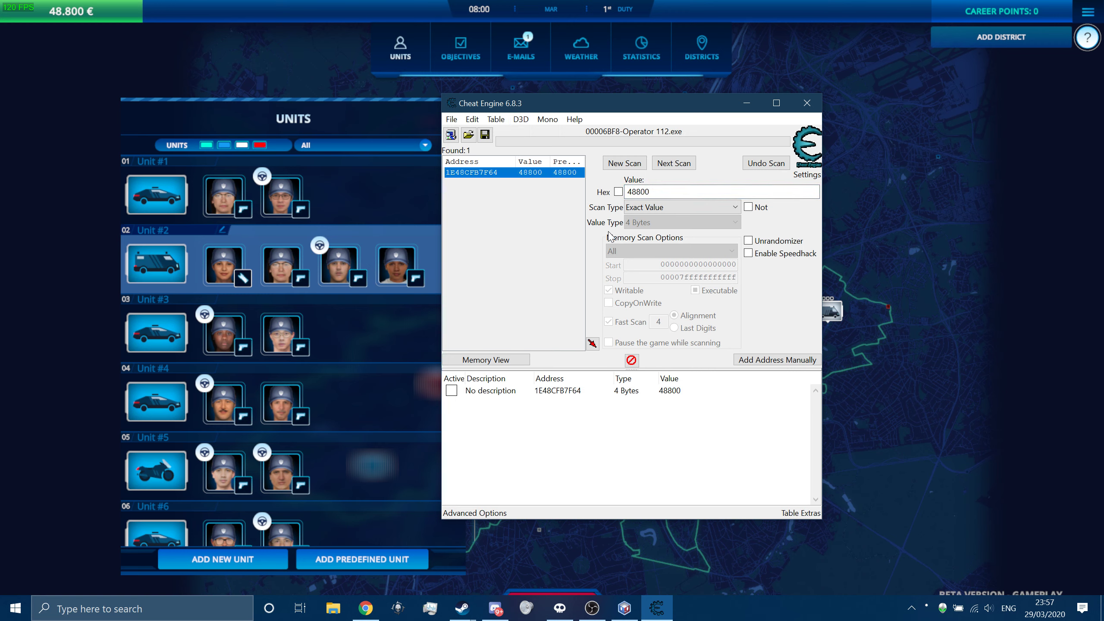
Buy Protected gear for a Unit #2 officer, cutting funds to 43.600 €
click(956, 208)
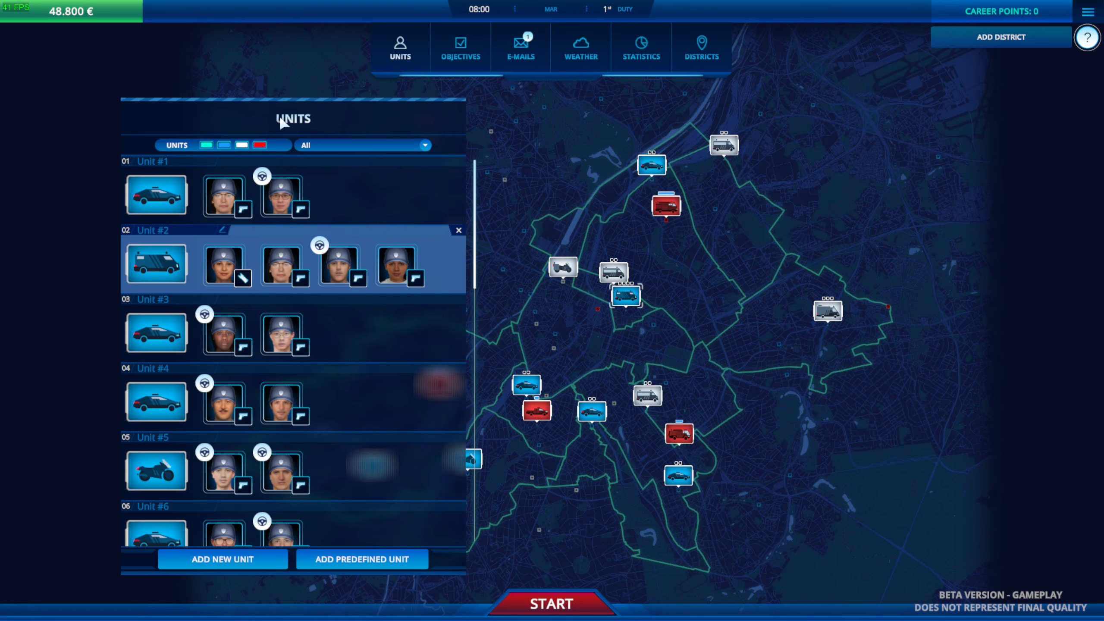
click(300, 279)
click(744, 380)
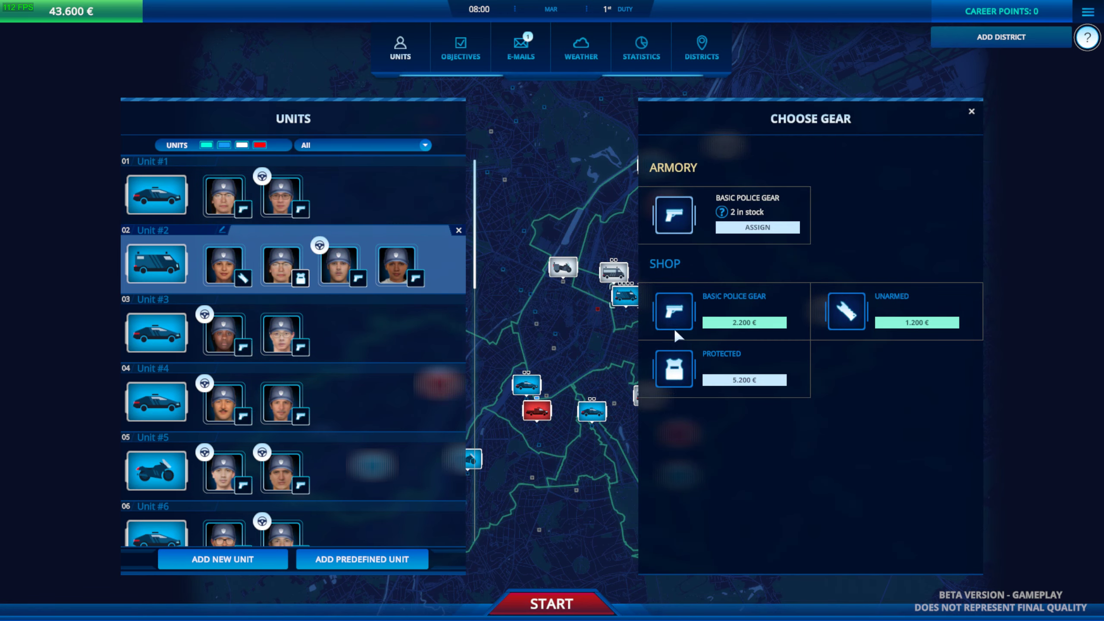
click(584, 163)
Rescan Cheat Engine's memory for the new value 43600
key(alt+Tab)
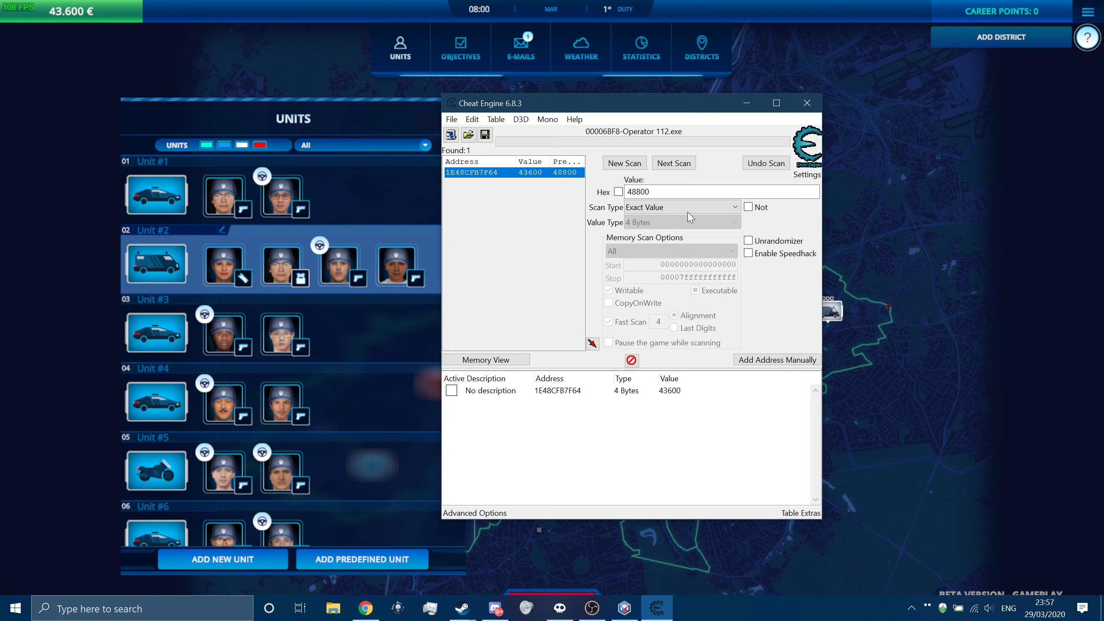
drag(657, 192, 598, 196)
text(436)
text(00)
click(676, 164)
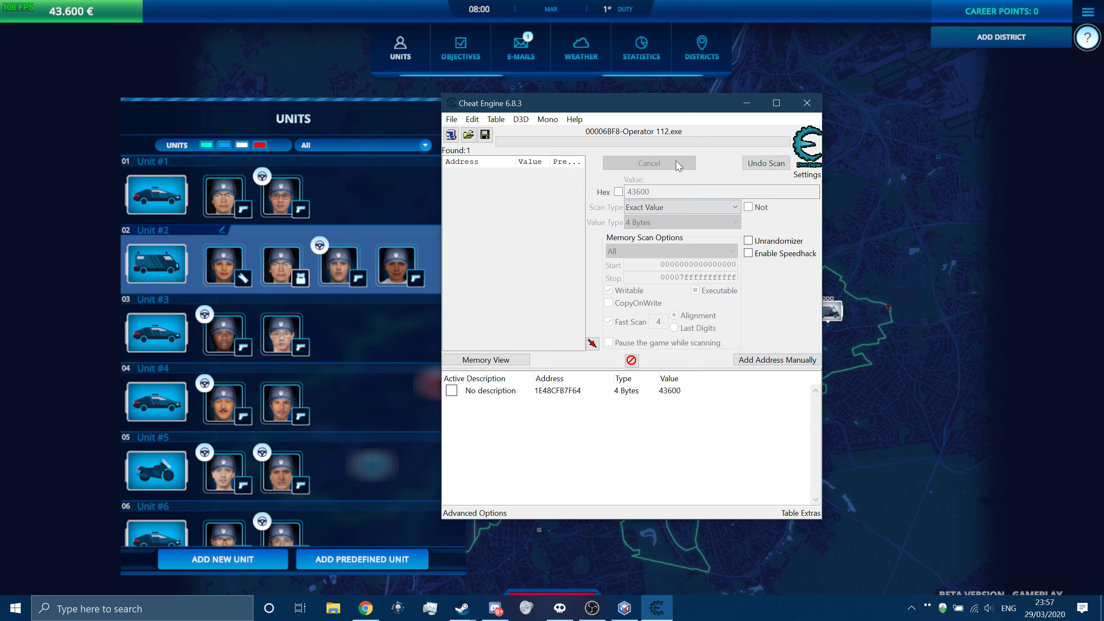
Change the saved money address's value from 43600 to 4360000
double_click(670, 392)
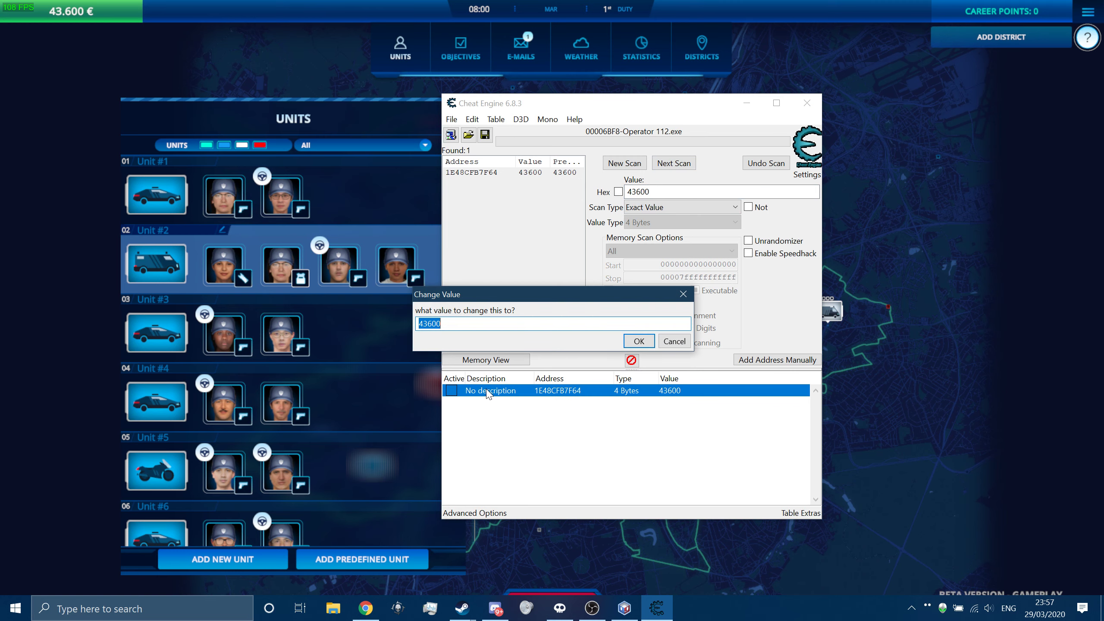
key(End)
text(0)
text(0)
click(632, 346)
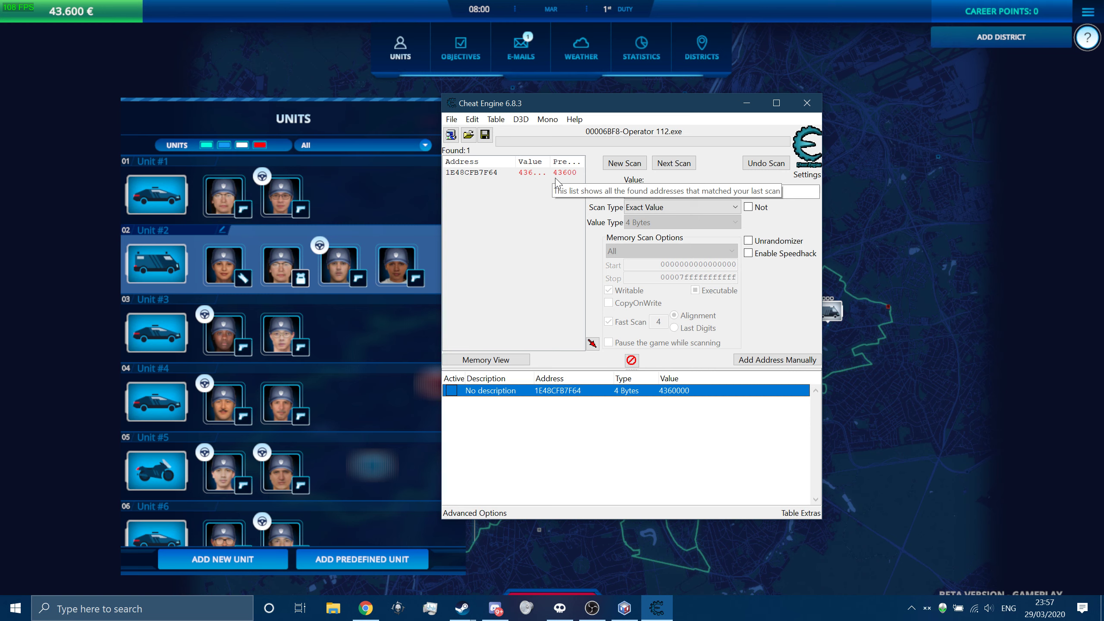
Back in the game, buy Unarmed gear for a Unit #2 officer
click(971, 183)
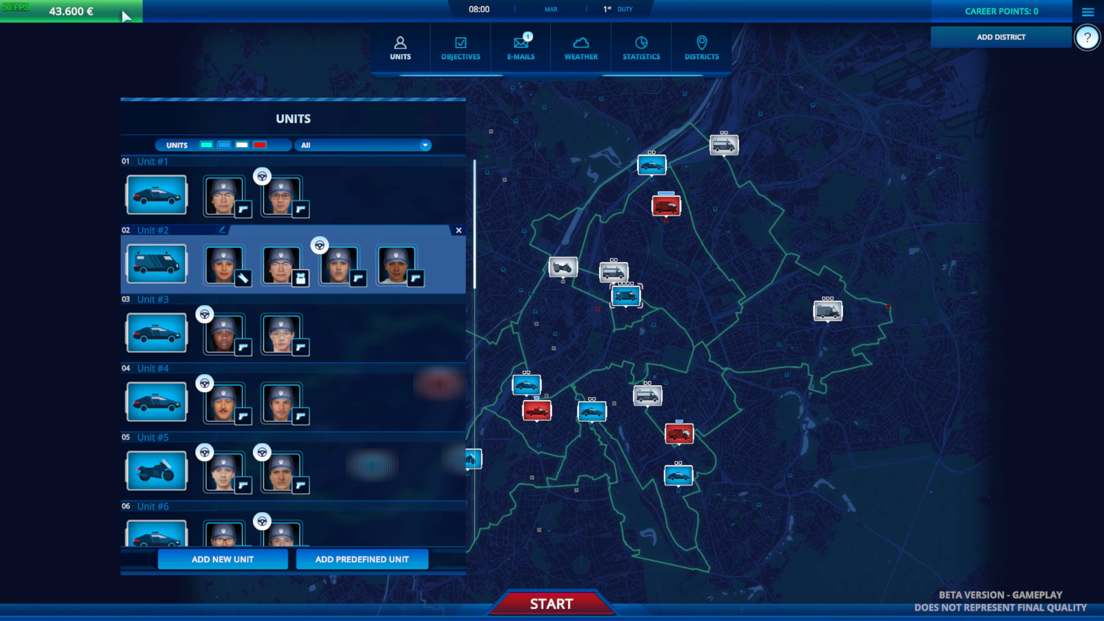
click(359, 280)
click(913, 322)
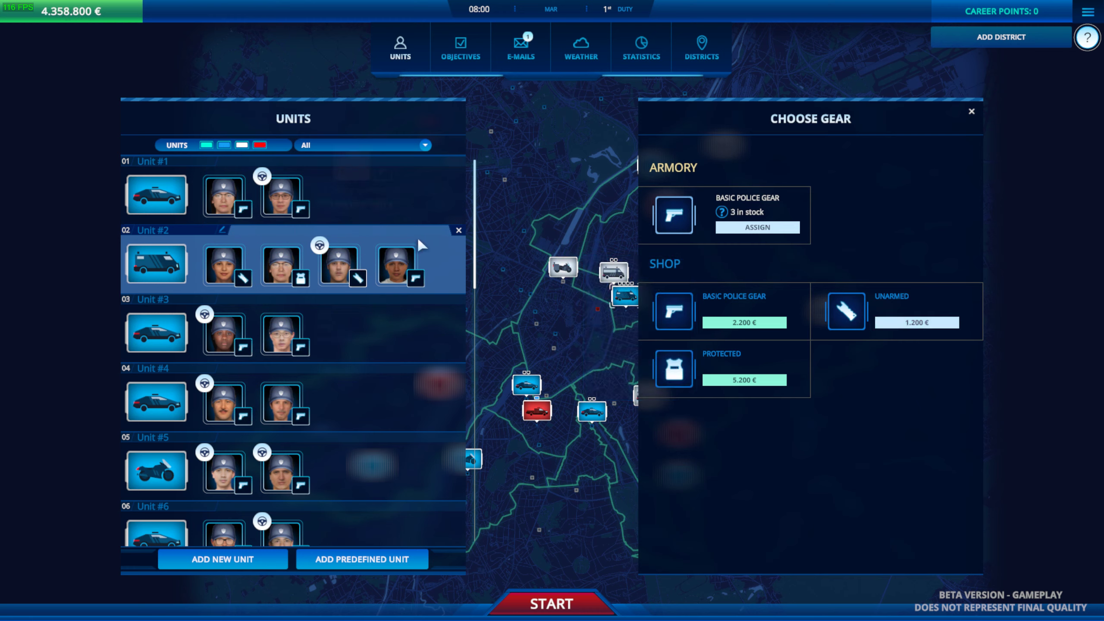
Add Units #17–#20, each with a Fire Truck, recruiting two firemen into Unit #17
click(378, 559)
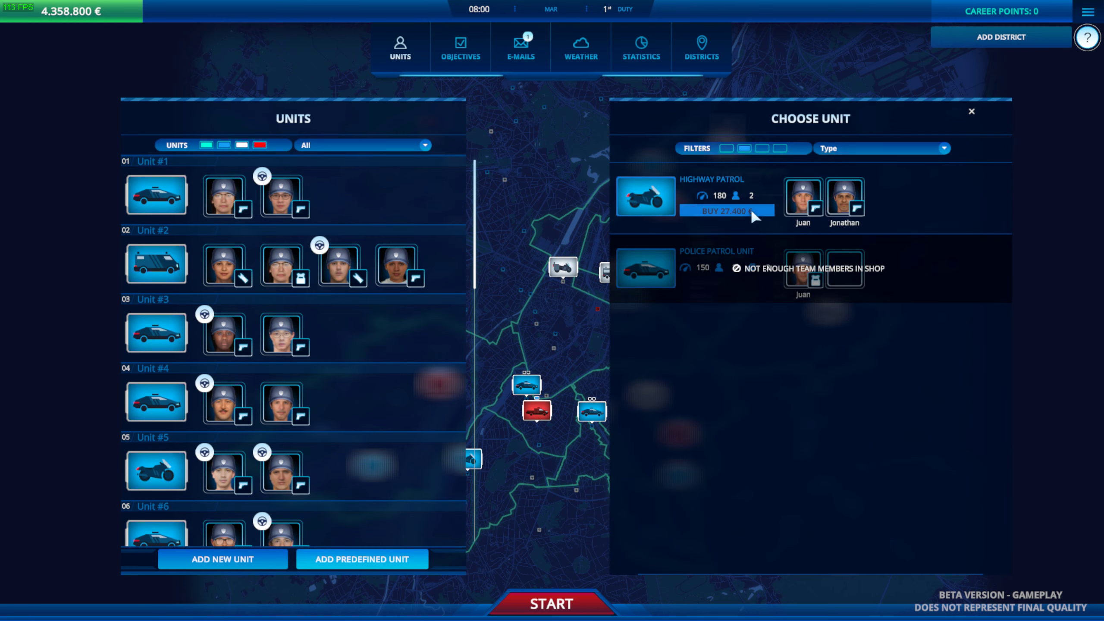
click(187, 565)
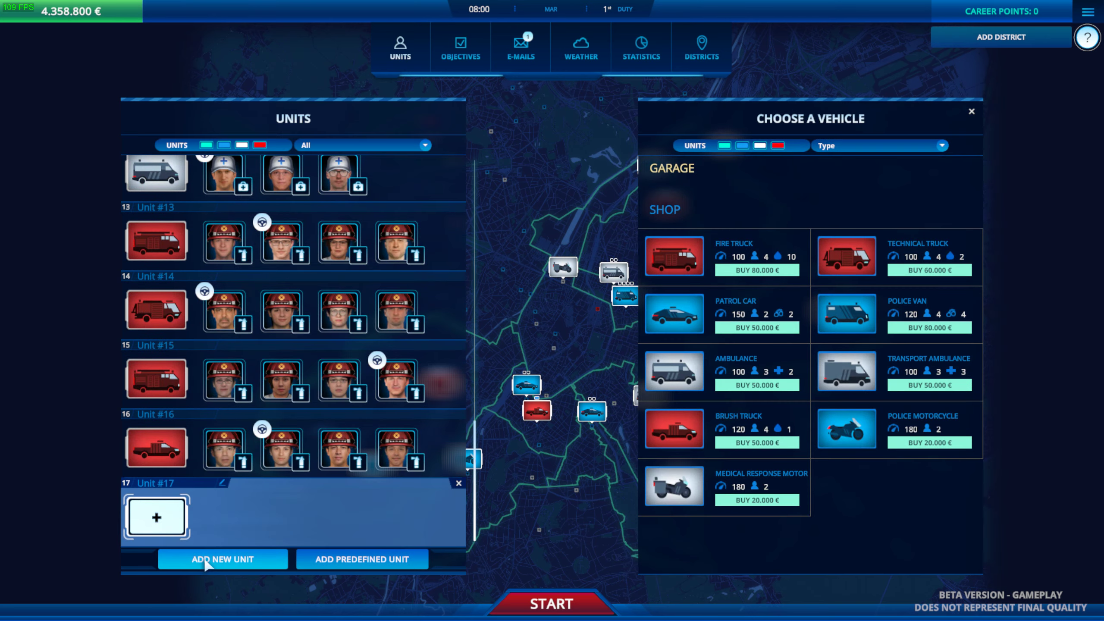
click(756, 271)
click(752, 268)
click(752, 268)
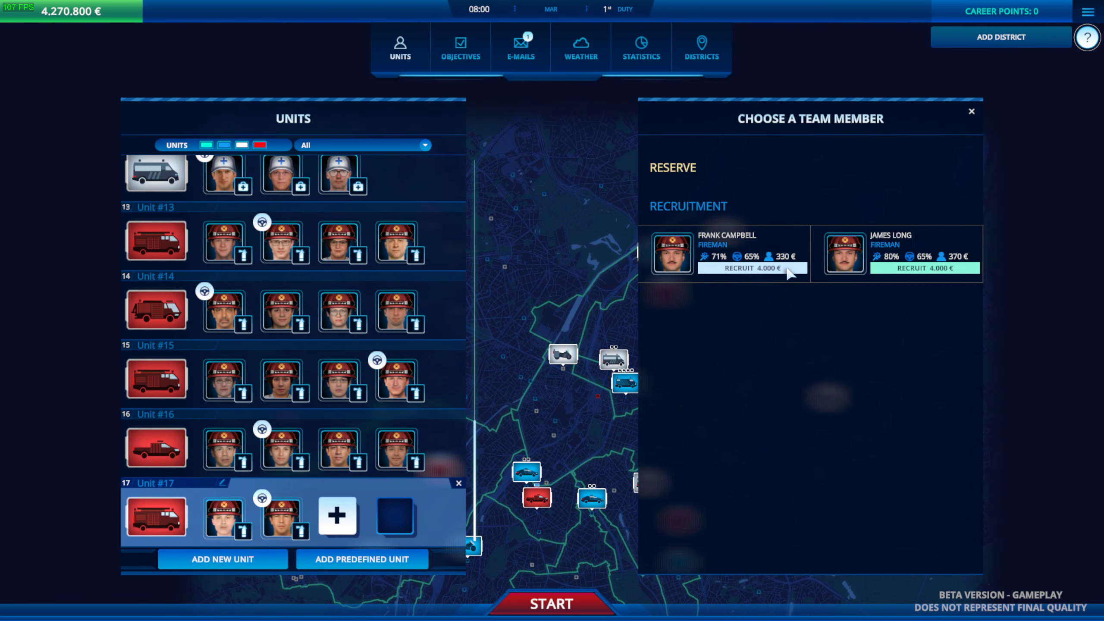
click(752, 268)
click(212, 565)
click(756, 271)
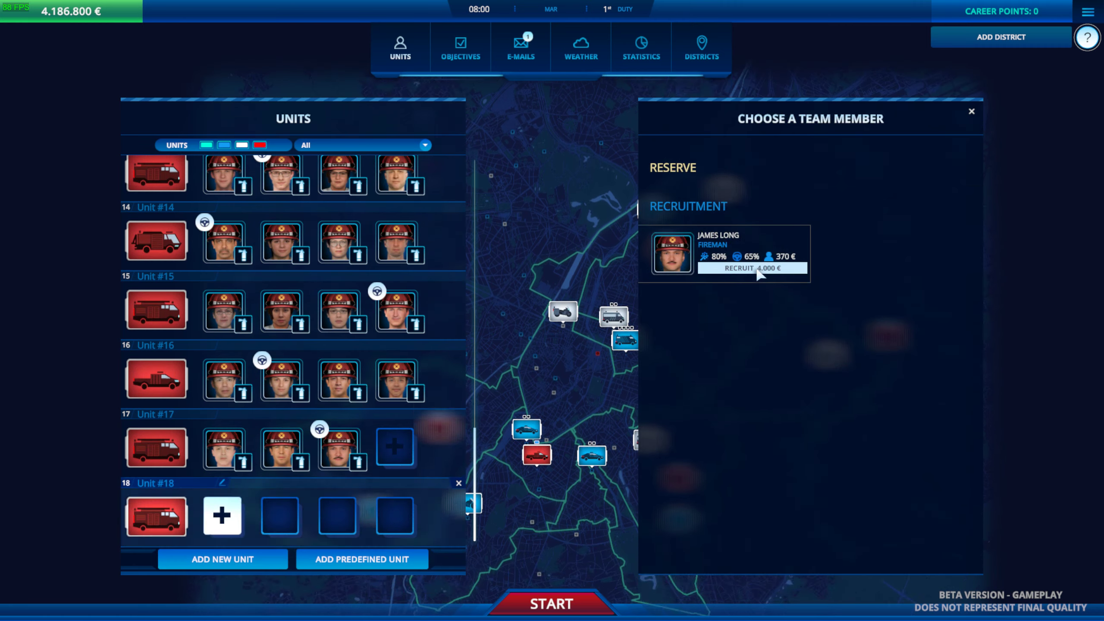
click(231, 561)
click(756, 269)
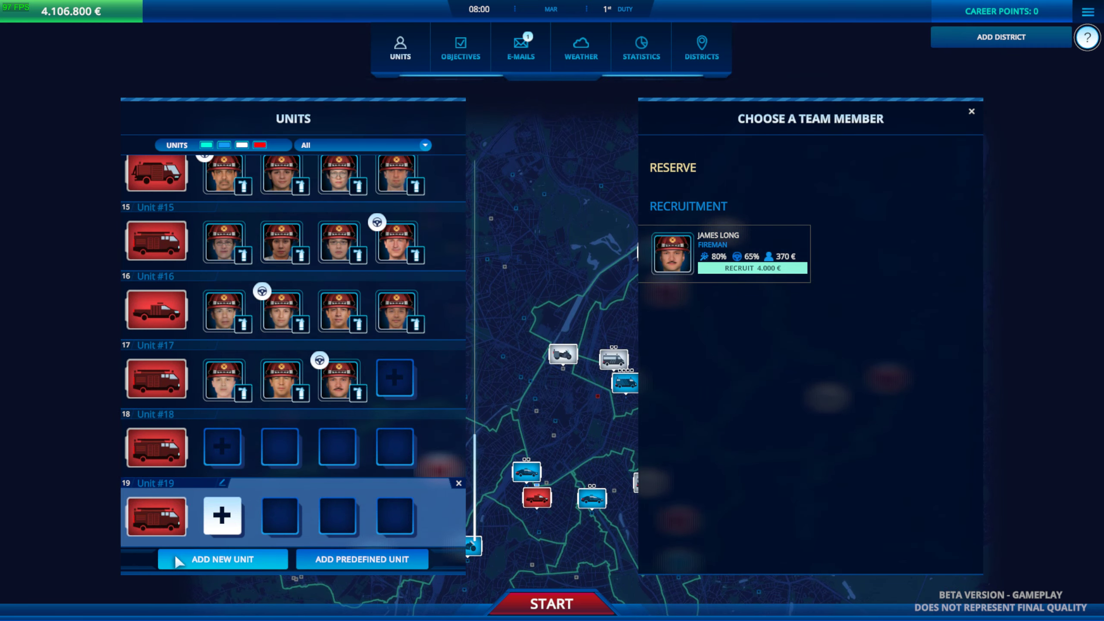
click(222, 561)
click(756, 270)
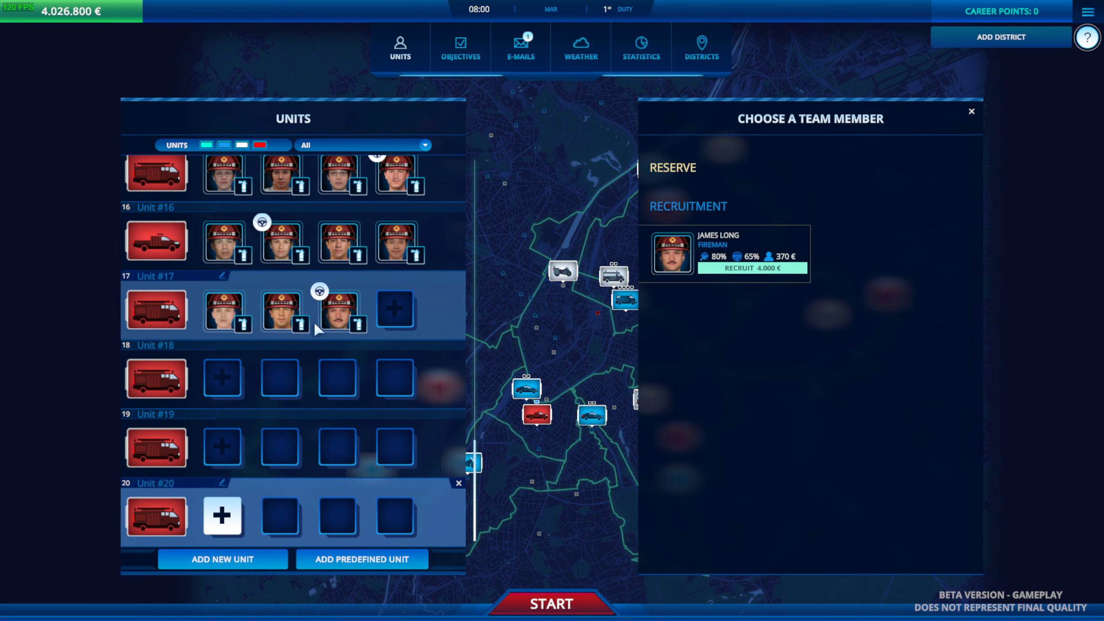
Add Unit #21 and recruit a fireman into Unit #20's first seat, leaving 4.022.800 €
click(972, 113)
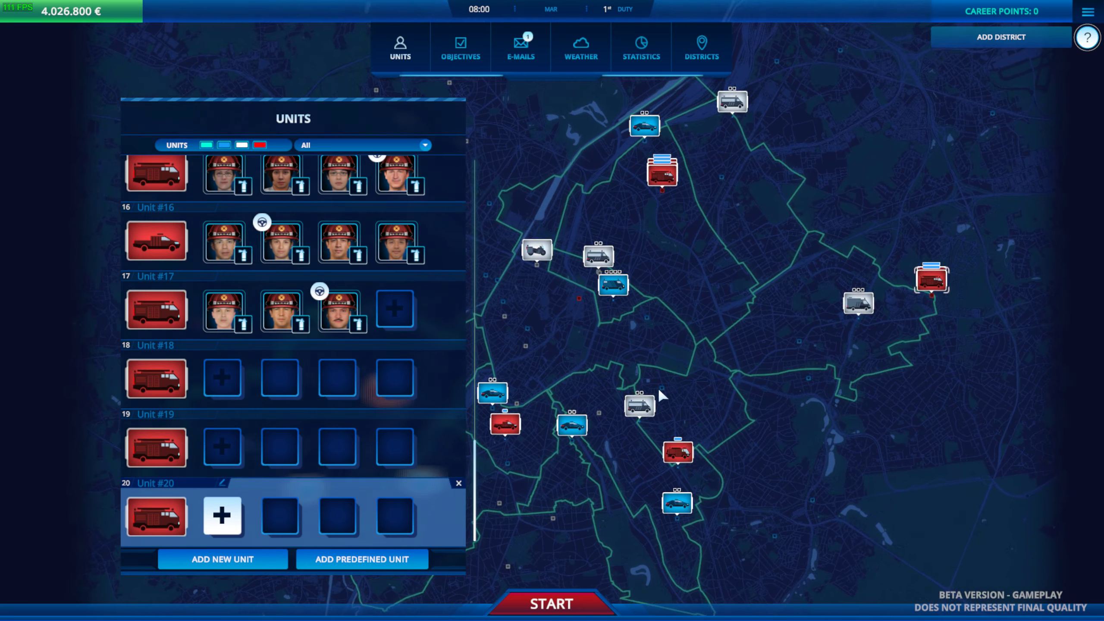
click(237, 565)
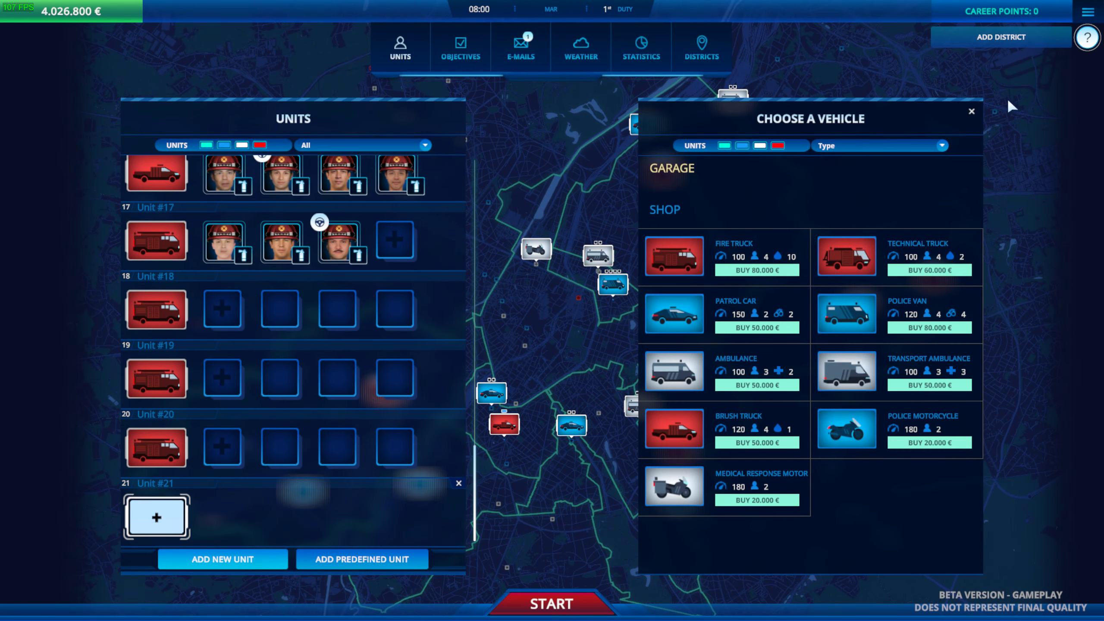
click(972, 112)
click(219, 448)
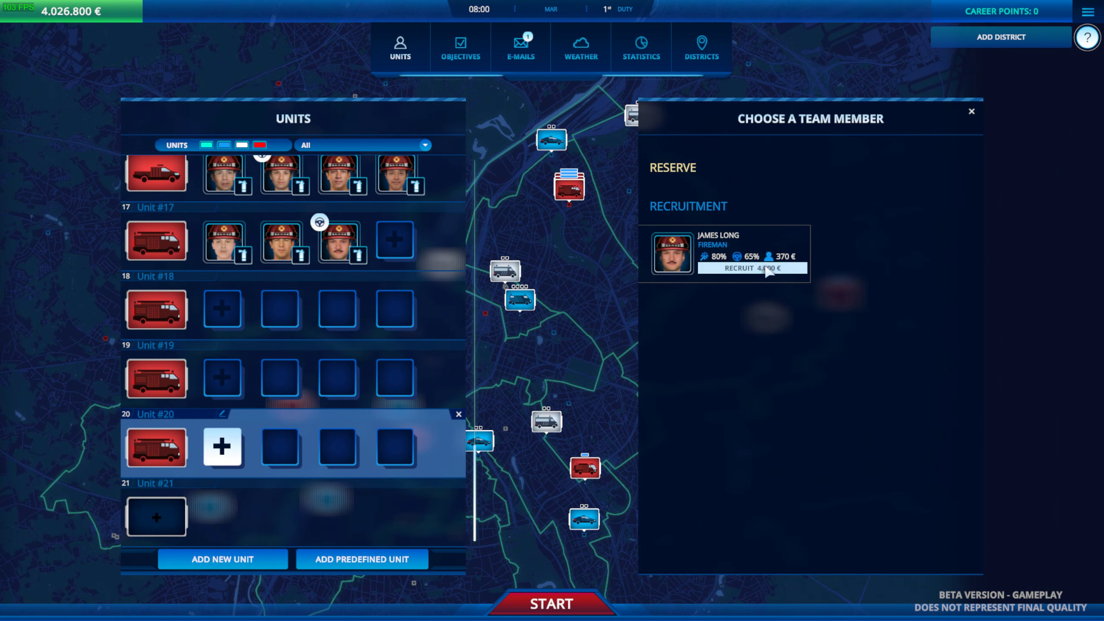
click(730, 268)
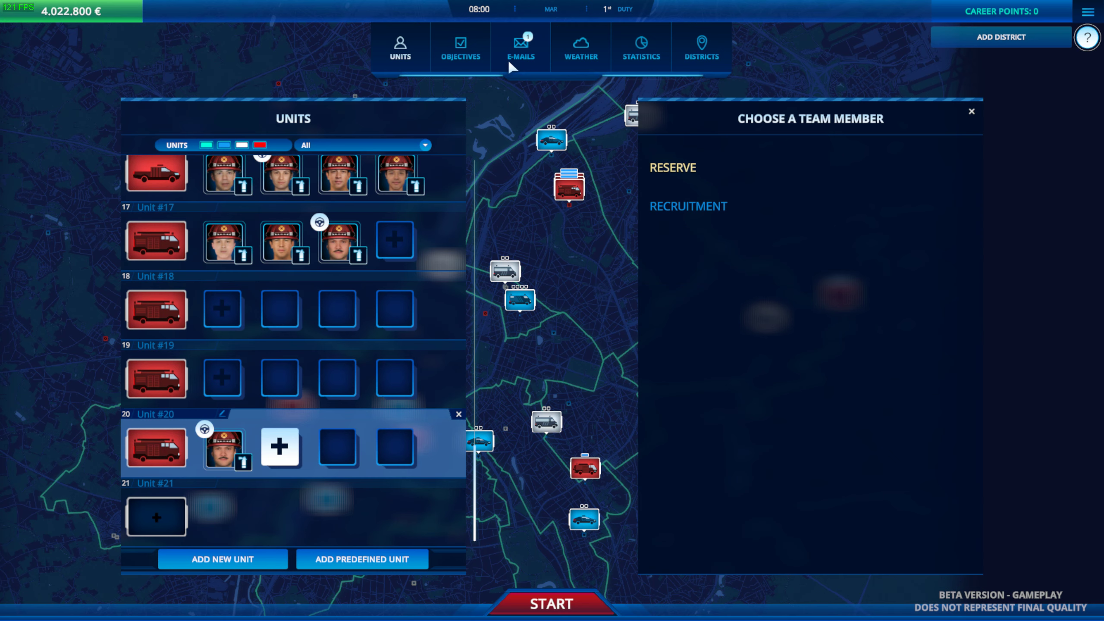
Close the team member panel and return to Cheat Engine, where money reads 4022800
click(972, 111)
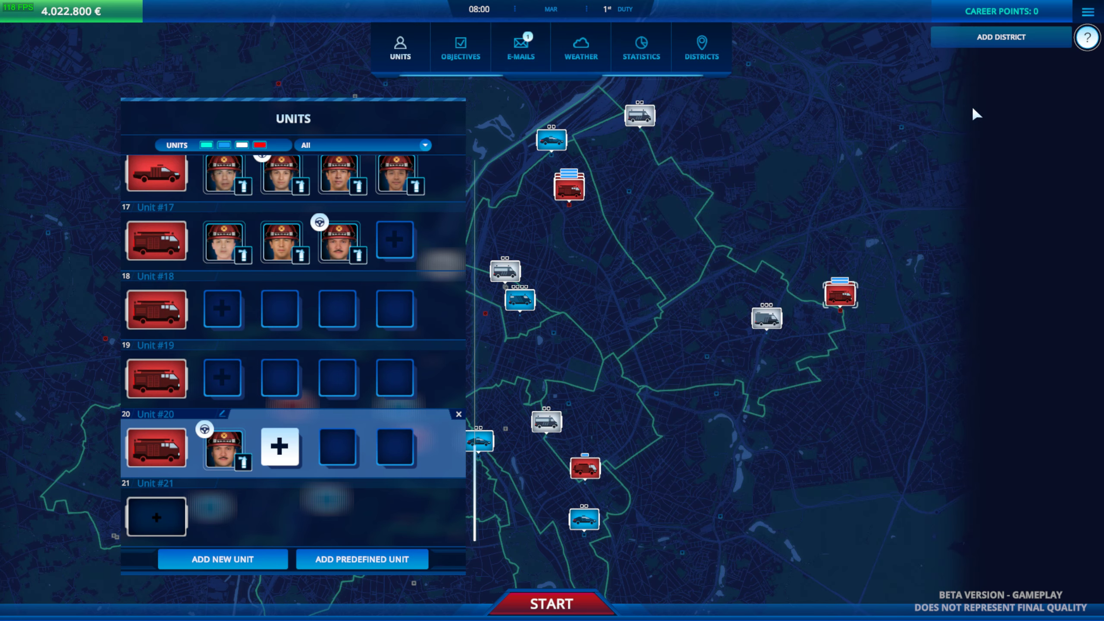
key(alt+Tab)
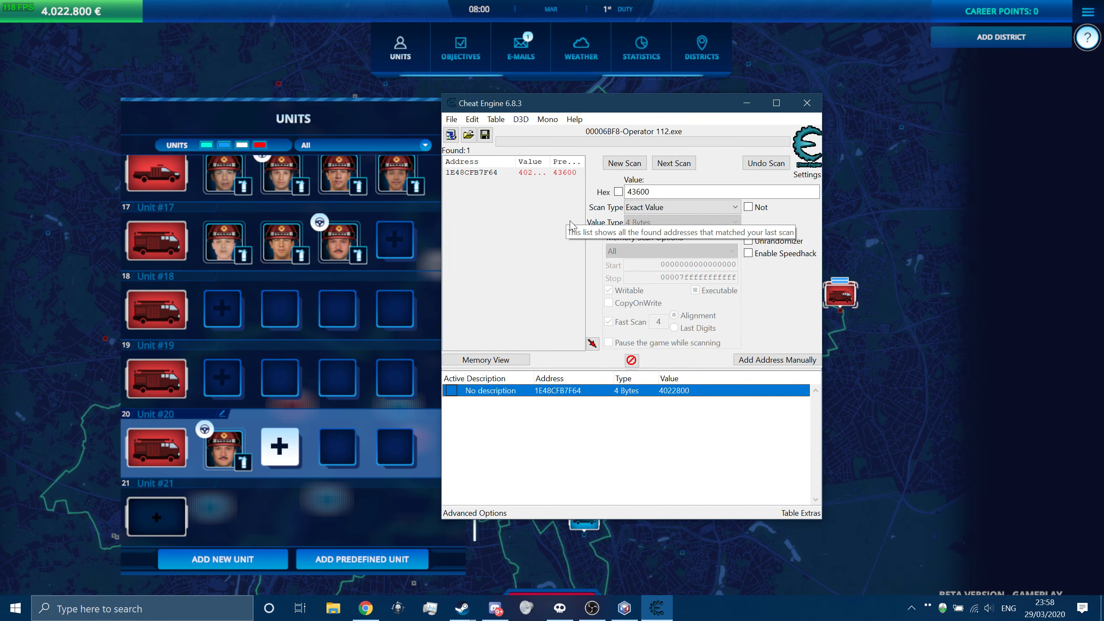